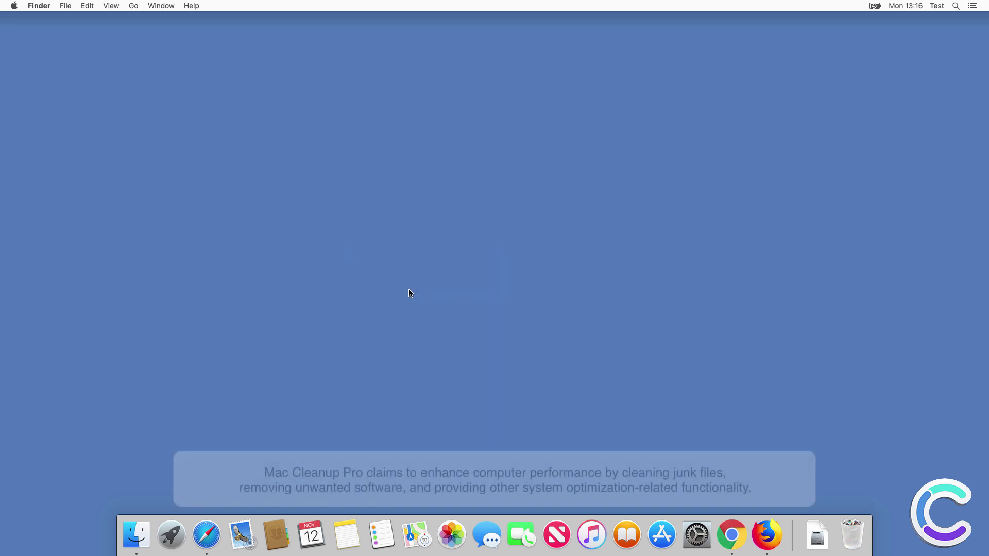
- In Safari, dismiss the fake virus alert and start the page's fake scan
{"action": "left_click", "coordinate": [216, 537]}
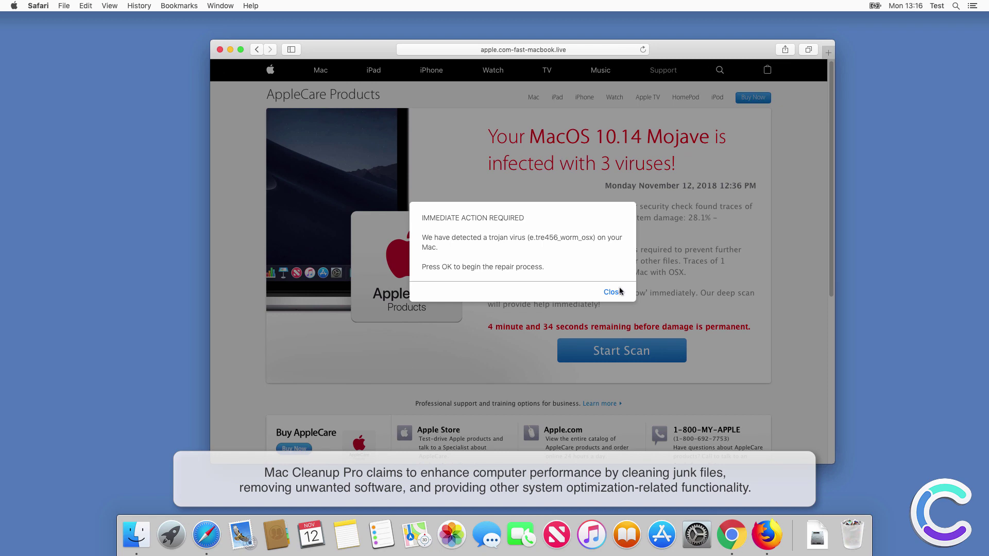
{"action": "left_click", "coordinate": [615, 292]}
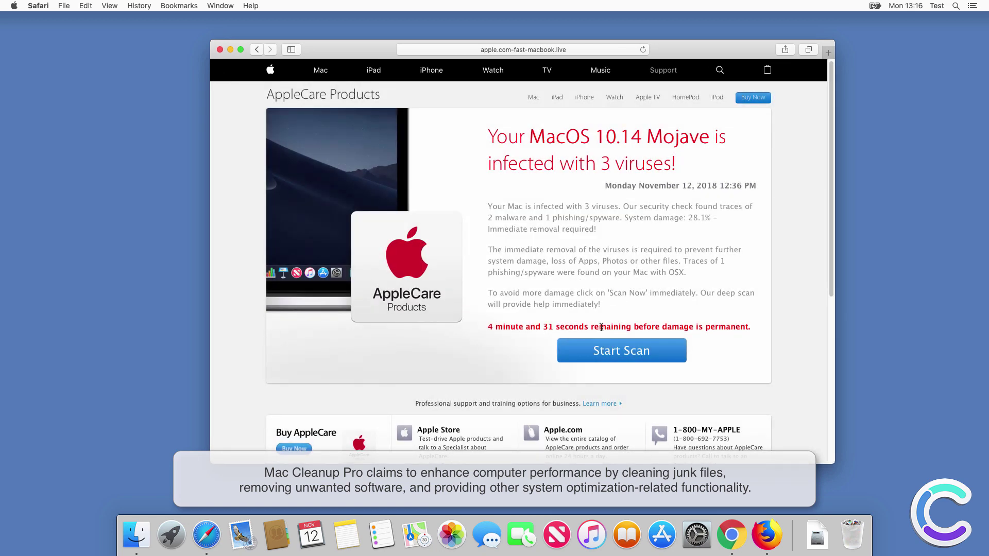
{"action": "left_click", "coordinate": [605, 350]}
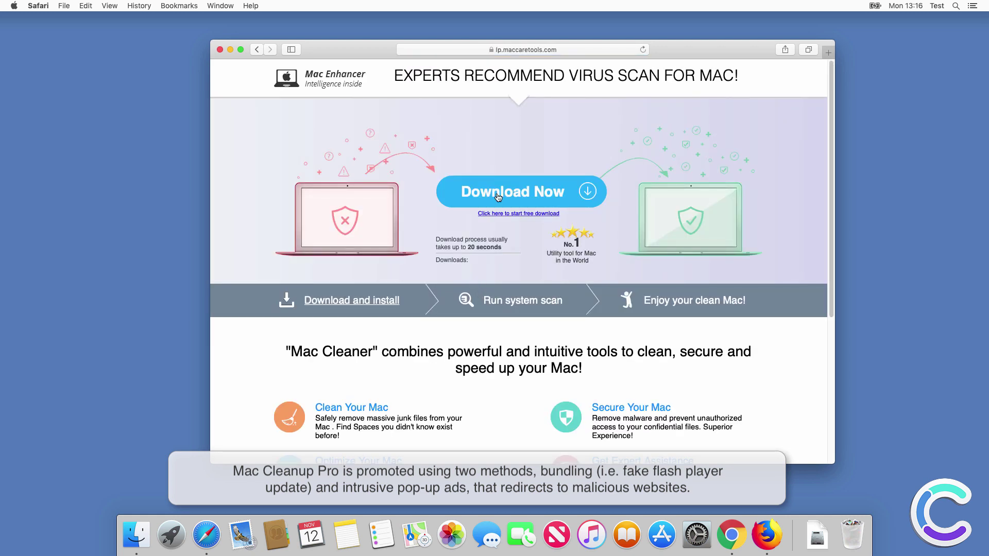
- Download MacCleaner.pkg (8.1 MB) and launch it from the Safari downloads list
{"action": "left_click", "coordinate": [504, 193]}
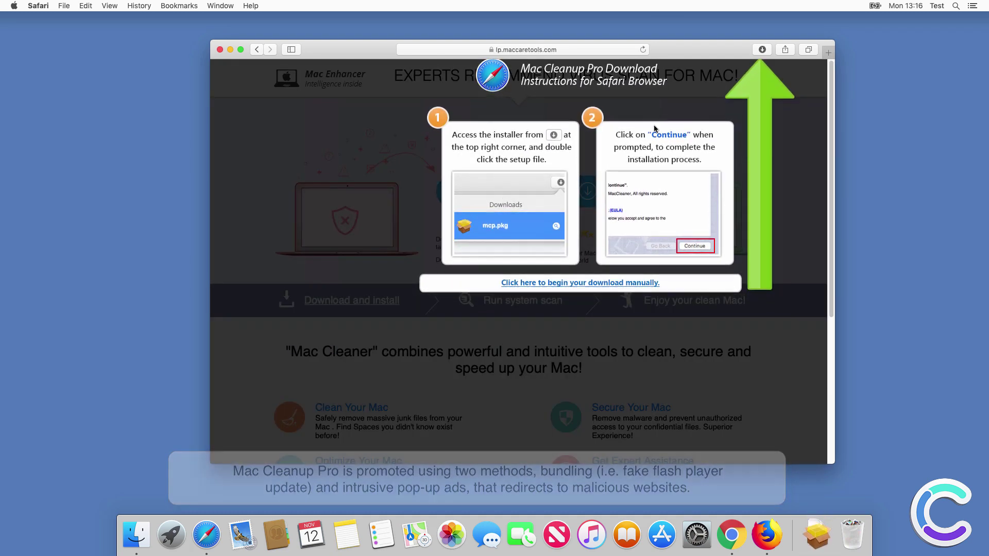
{"action": "left_click", "coordinate": [762, 50]}
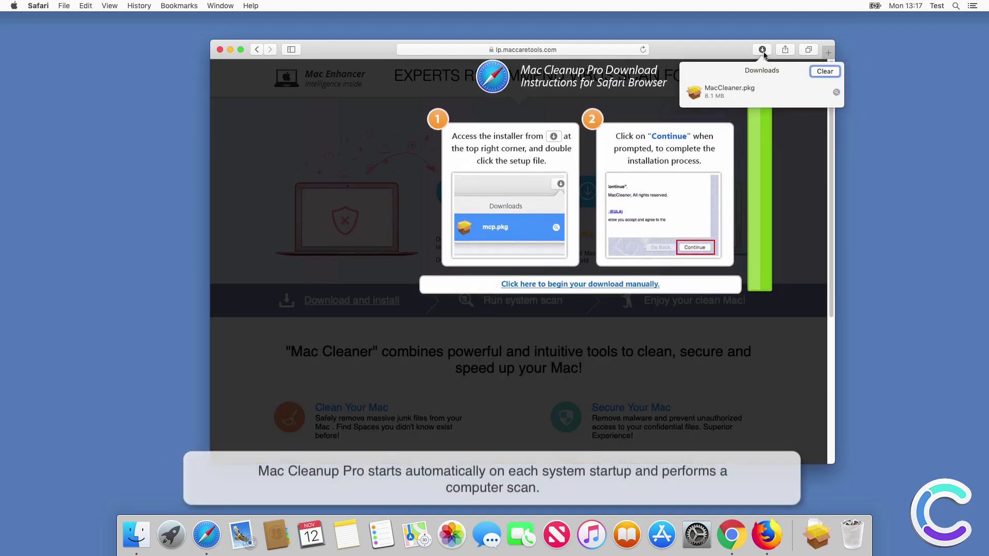
{"action": "double_click", "coordinate": [737, 92]}
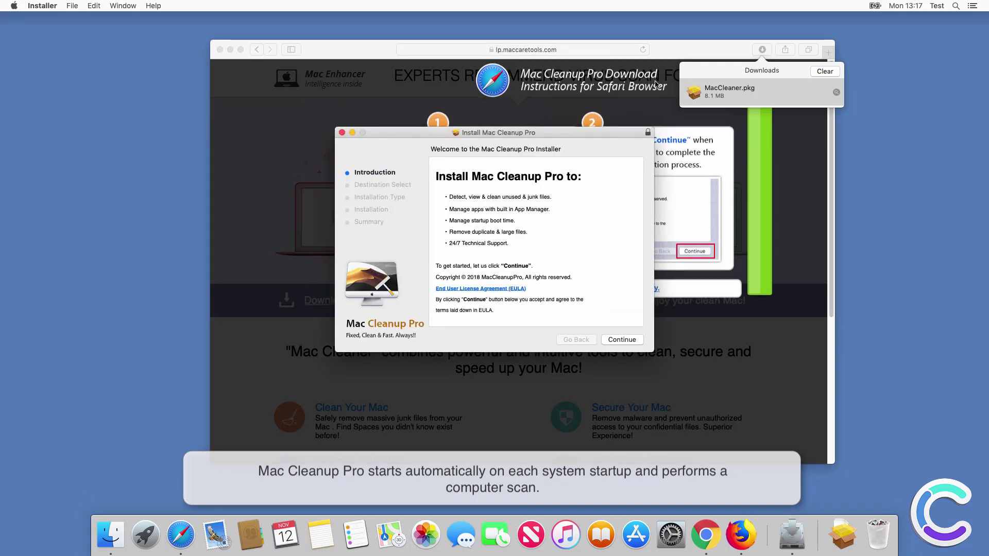
- Install Mac Cleanup Pro on Macintosh HD, approving with the administrator password
{"action": "left_click", "coordinate": [621, 341]}
{"action": "left_click", "coordinate": [625, 340]}
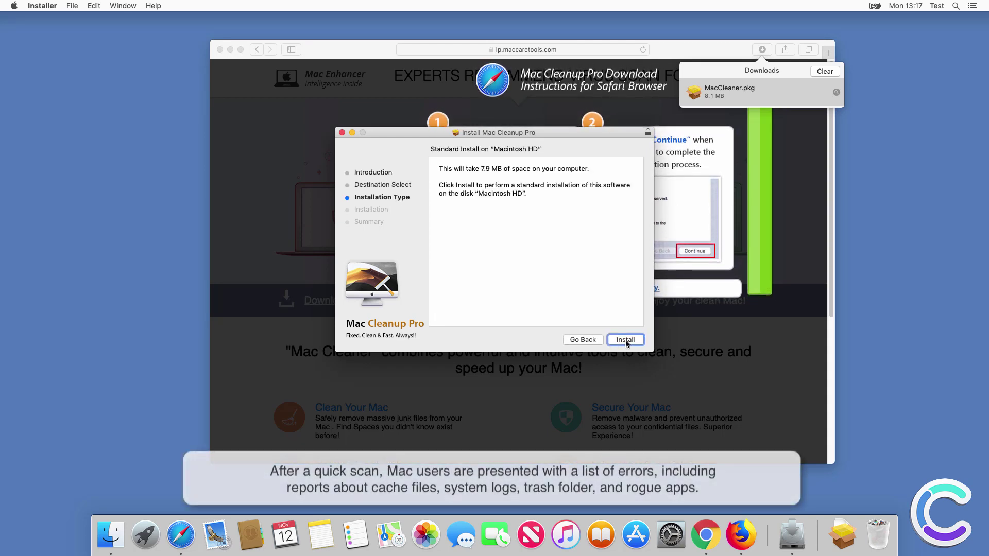
{"action": "key", "text": "Return"}
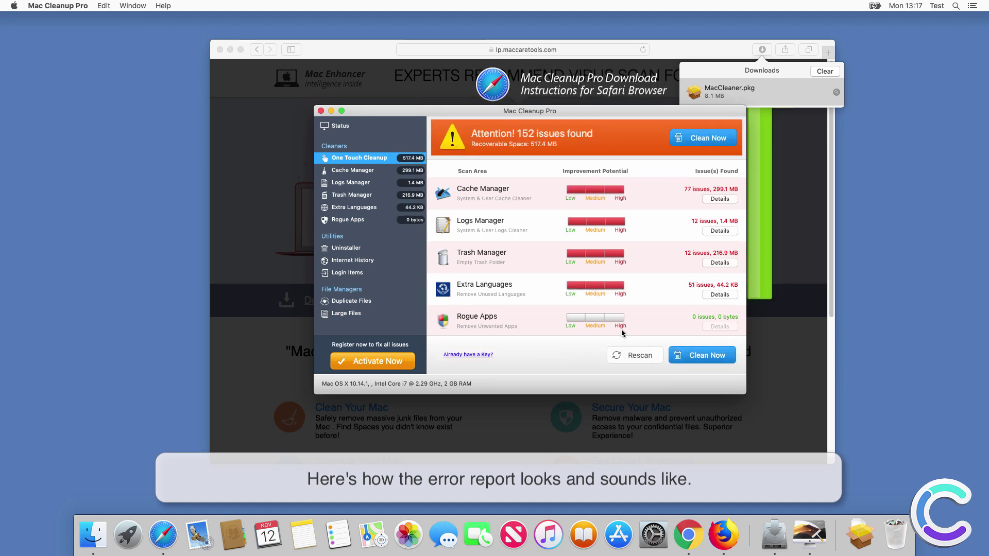
- After the scan reports 152 issues, choose Clean Now in Mac Cleanup Pro
{"action": "left_click", "coordinate": [701, 355]}
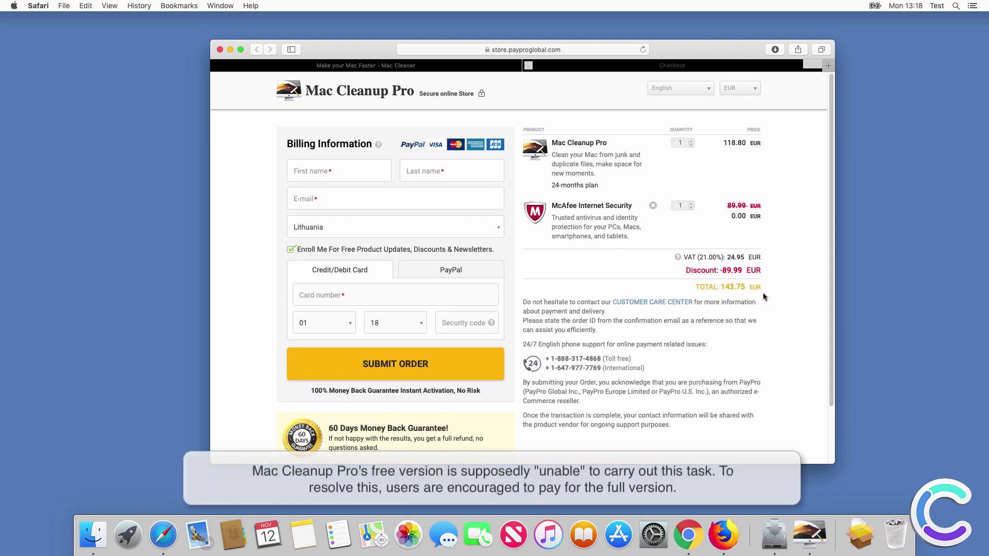
- Close the Safari window showing the 143.75 EUR Mac Cleanup Pro checkout
{"action": "left_click", "coordinate": [220, 49]}
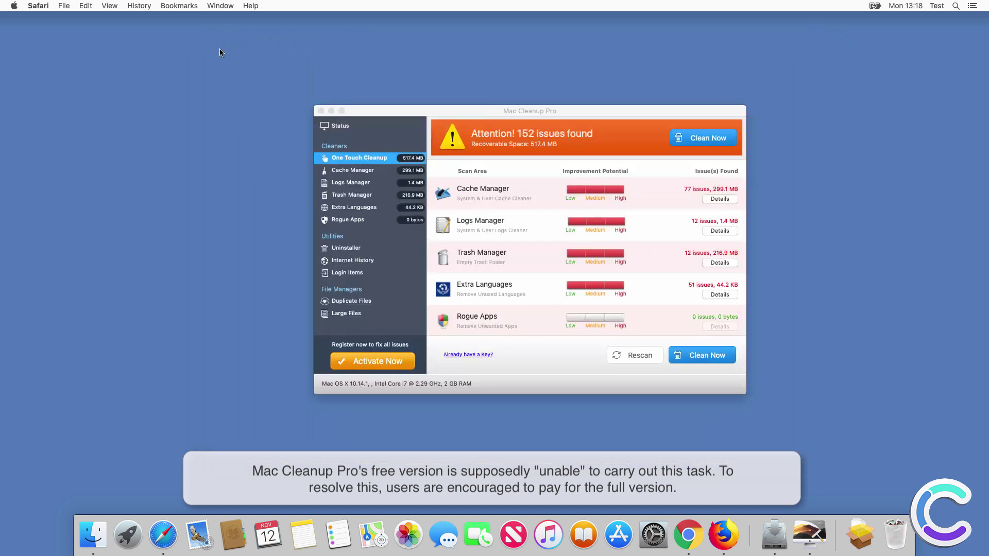
- Quit Mac Cleanup Pro with No Thanks, close the installer and trash its package
{"action": "left_click", "coordinate": [321, 111]}
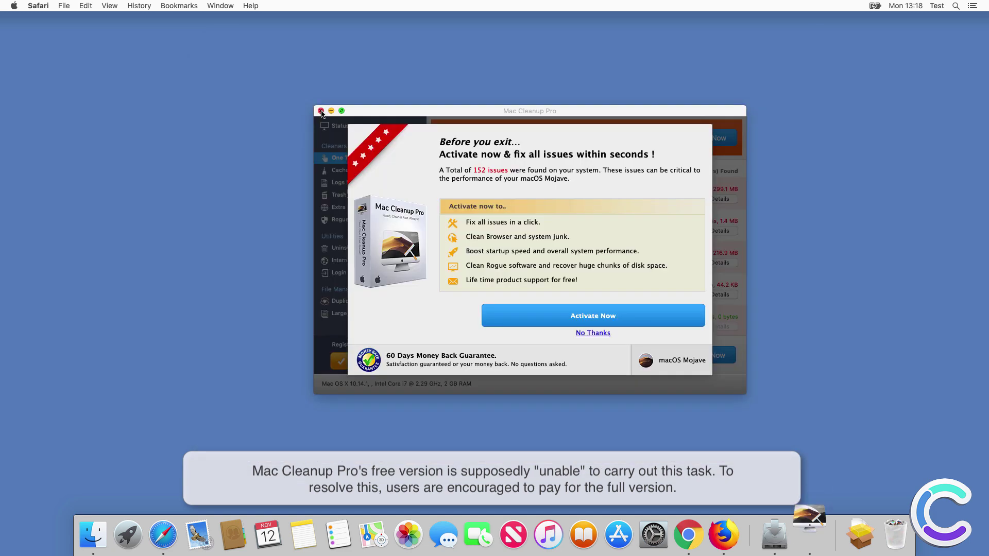
{"action": "left_click", "coordinate": [593, 332]}
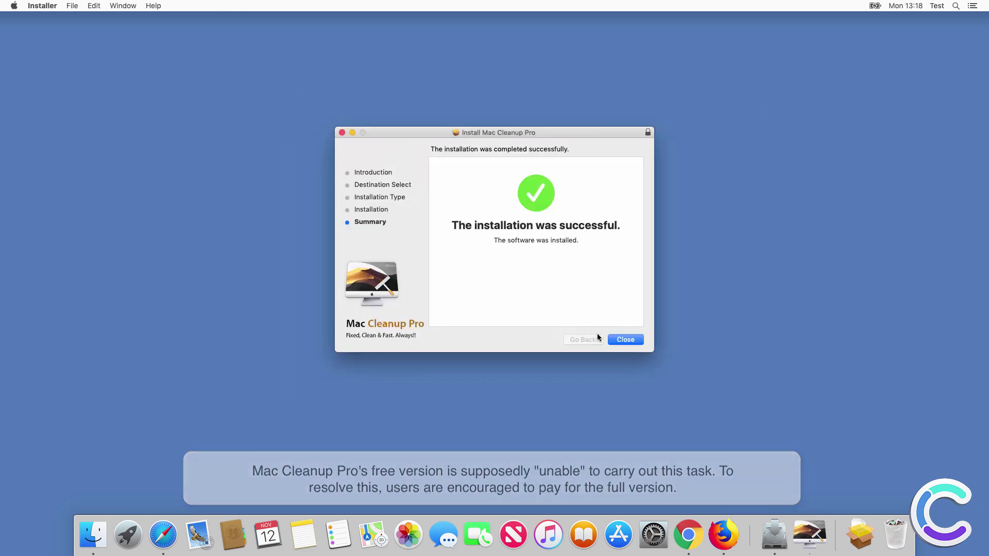
{"action": "left_click", "coordinate": [619, 340]}
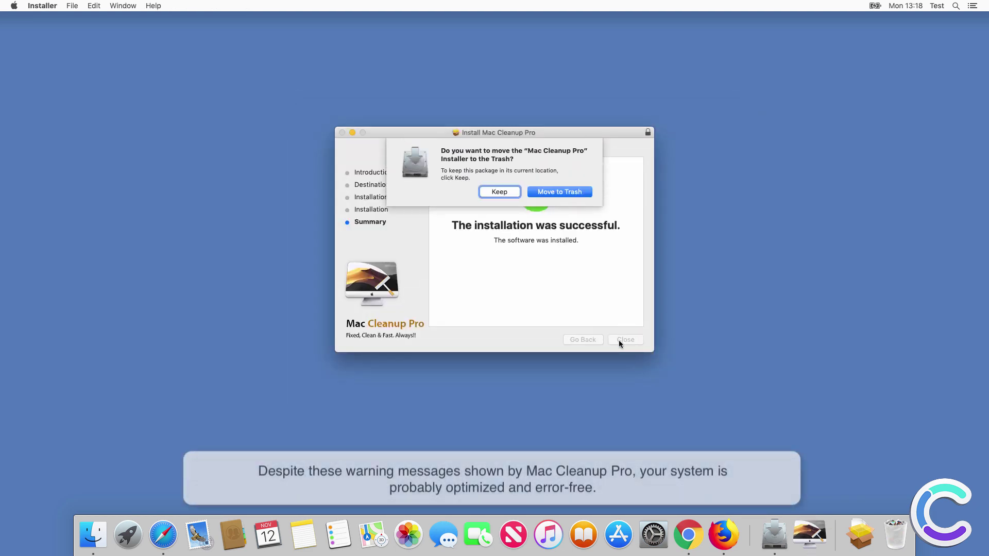
{"action": "left_click", "coordinate": [555, 191]}
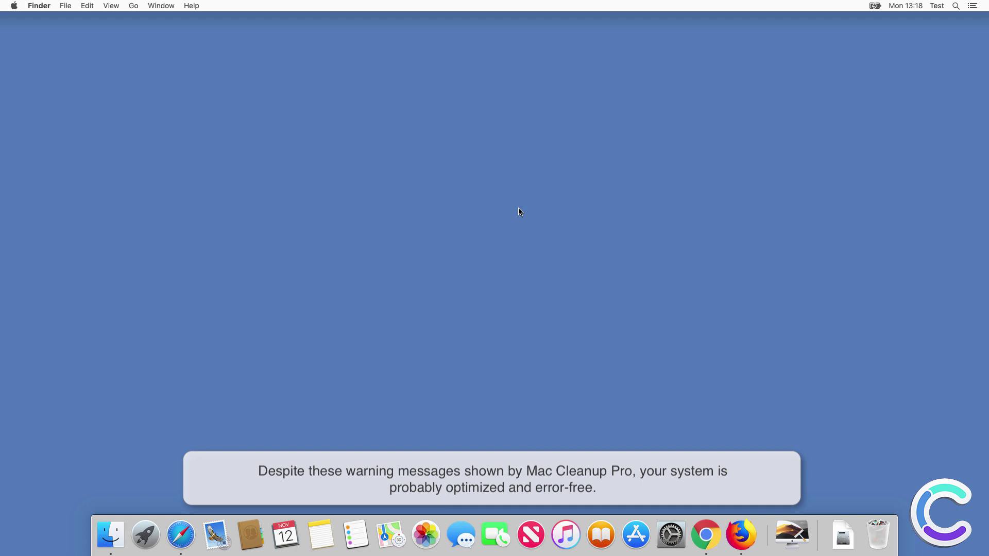
{"action": "left_click", "coordinate": [181, 535]}
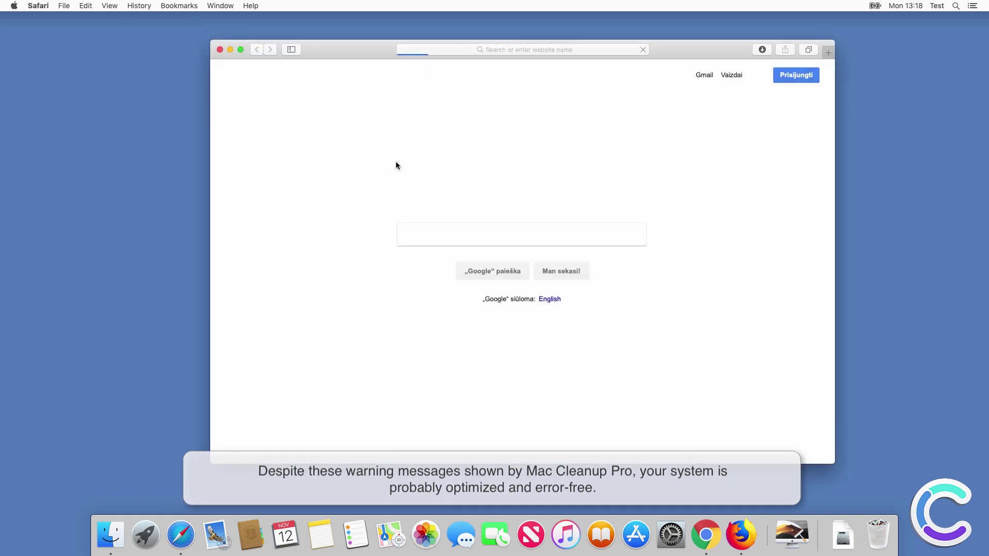
{"action": "left_click", "coordinate": [494, 51]}
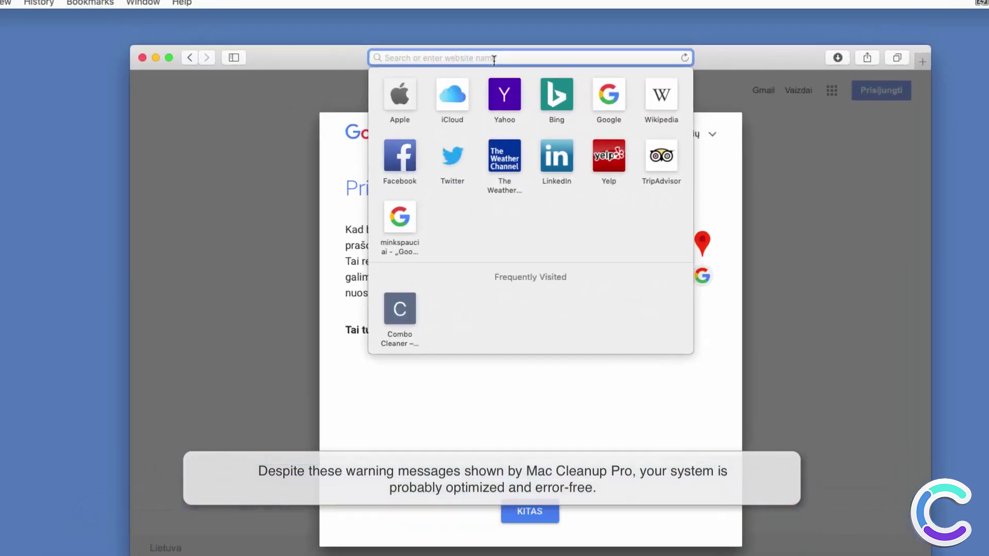
{"action": "type", "text": "www.co"}
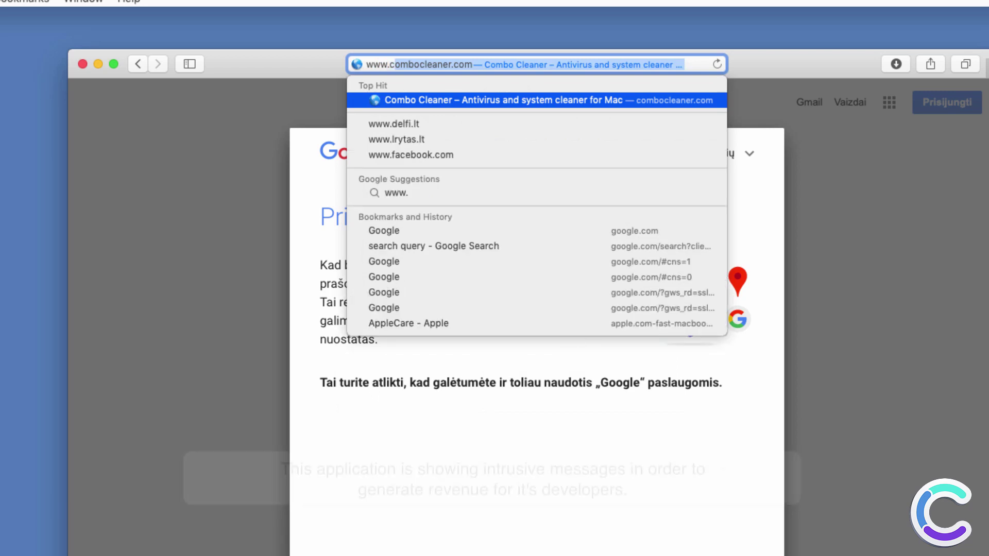
{"action": "type", "text": "mboclea"}
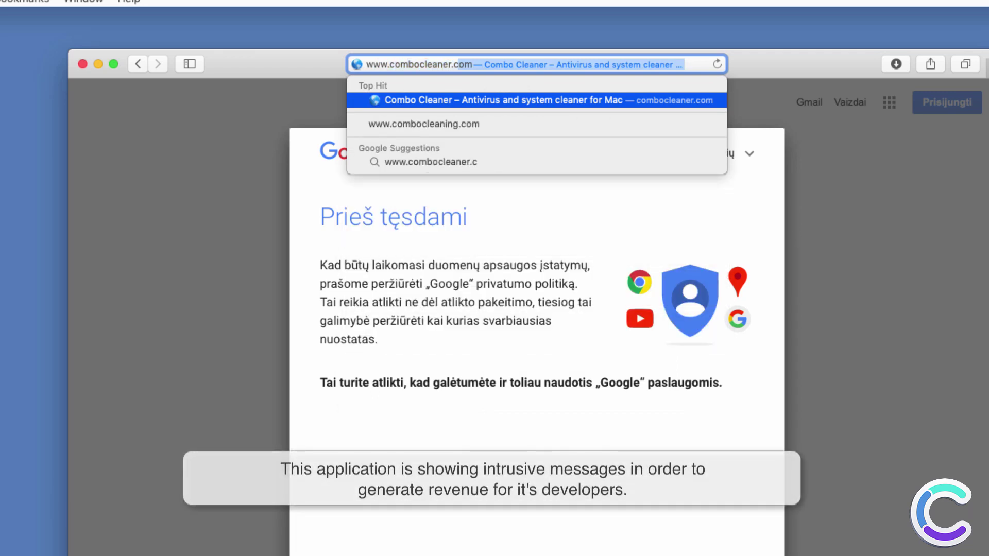
{"action": "type", "text": "ner.c"}
{"action": "key", "text": "Return"}
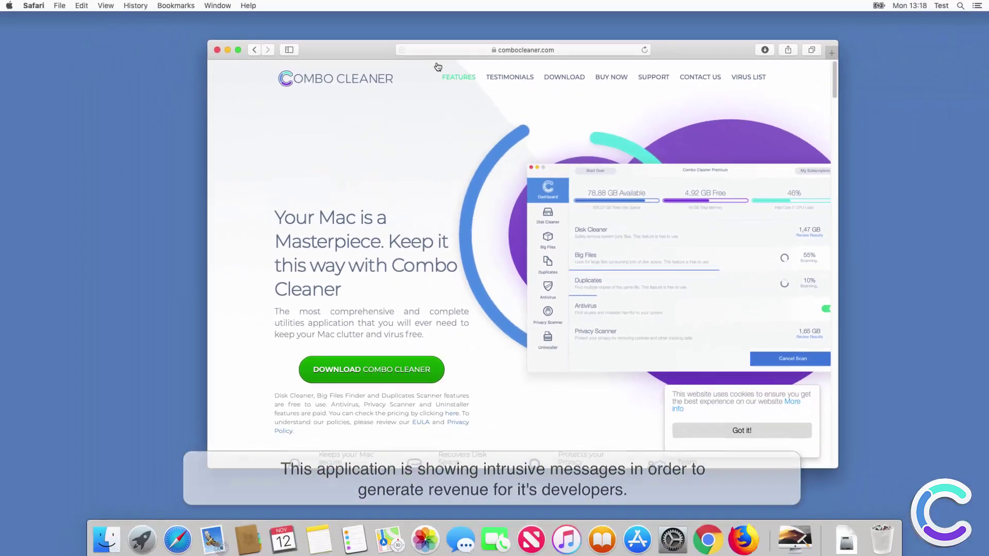
{"action": "left_click", "coordinate": [360, 369]}
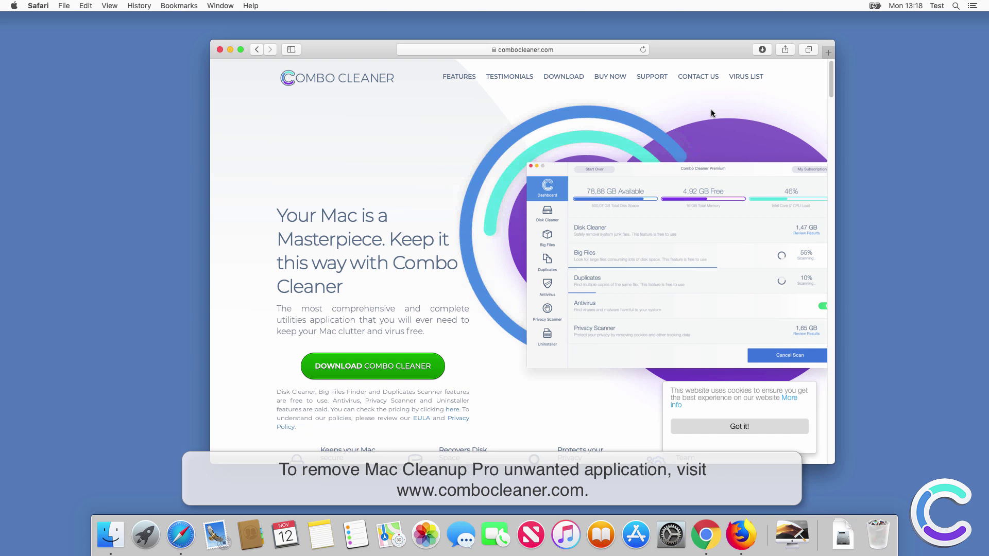
{"action": "left_click", "coordinate": [758, 51]}
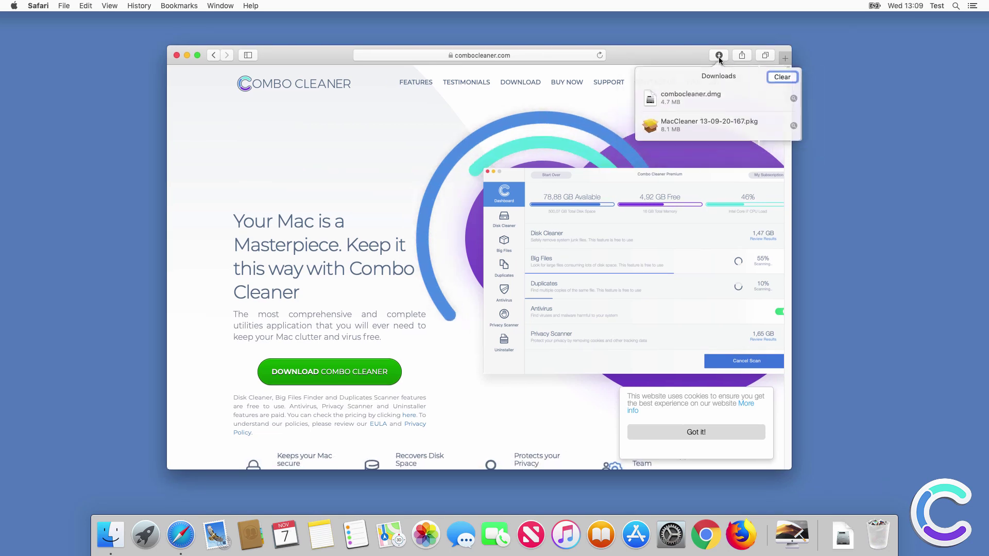
- Mount combocleaner.dmg and drag Combo Cleaner into the Applications folder
{"action": "left_click", "coordinate": [793, 98]}
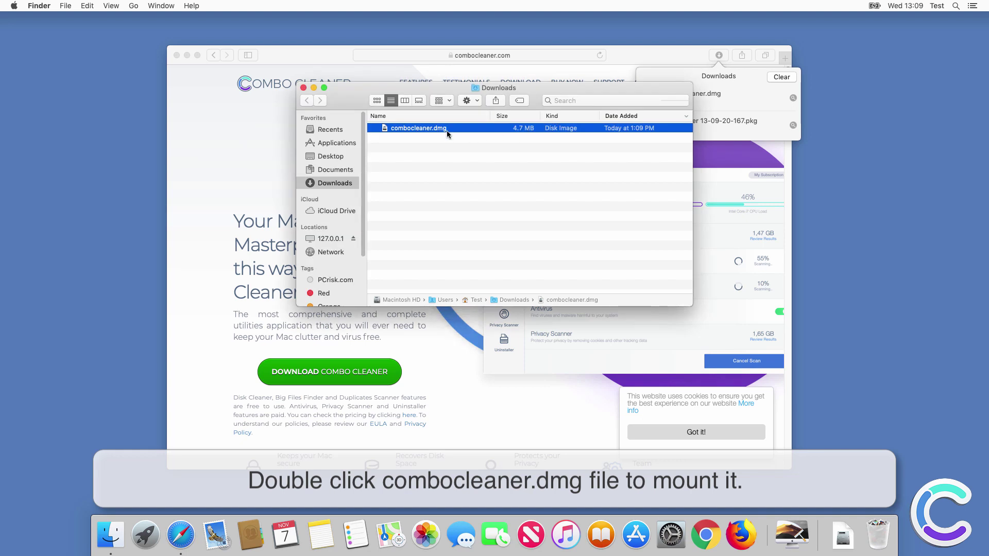
{"action": "double_click", "coordinate": [437, 133]}
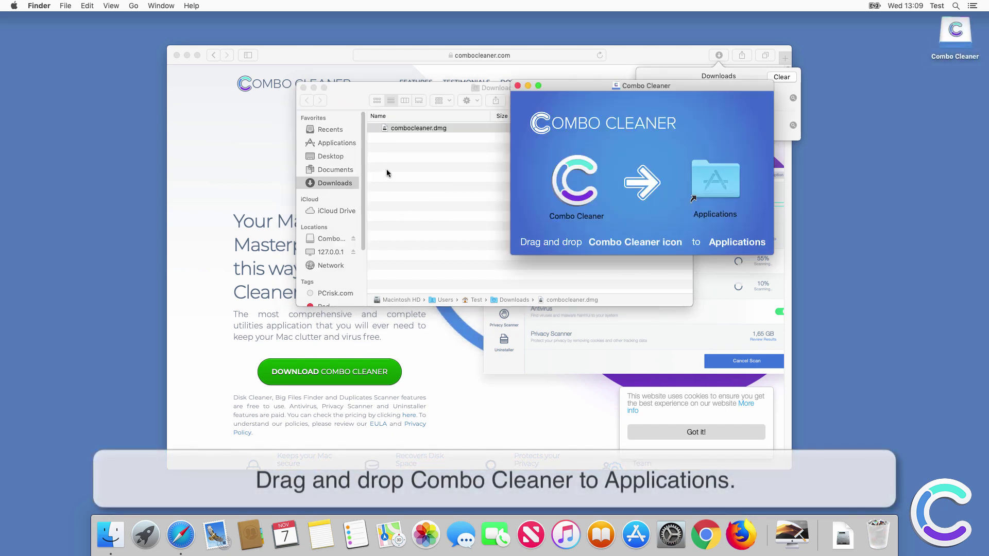
{"action": "left_click_drag", "start_coordinate": [561, 187], "coordinate": [684, 180]}
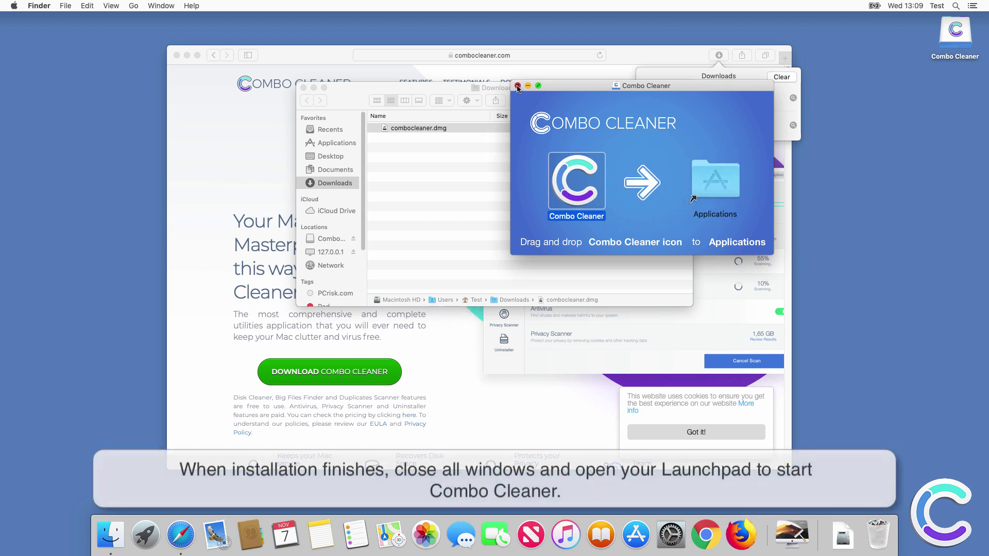
- Close the Combo Cleaner installer, Downloads and Safari windows
{"action": "key", "text": "super+w"}
{"action": "left_click", "coordinate": [303, 88]}
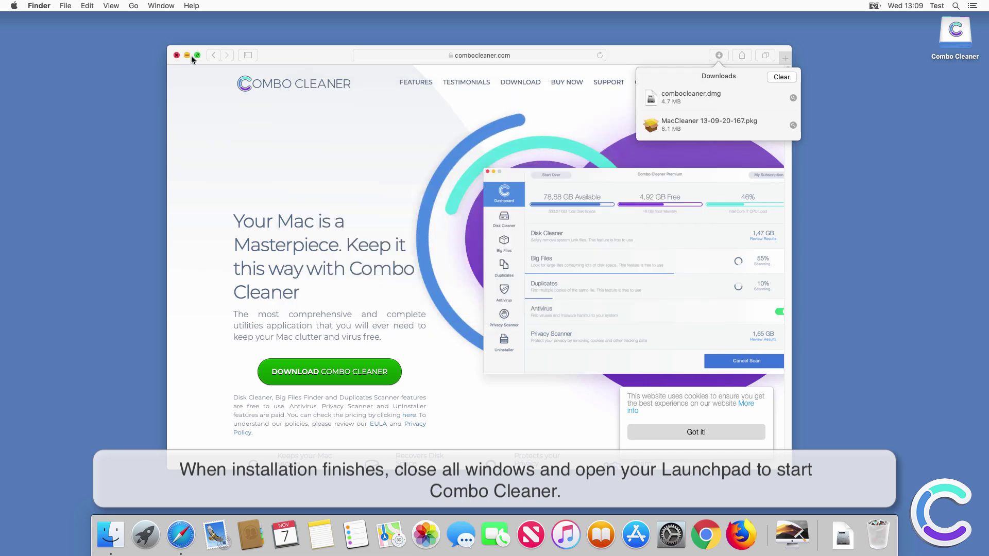
{"action": "left_click", "coordinate": [177, 56]}
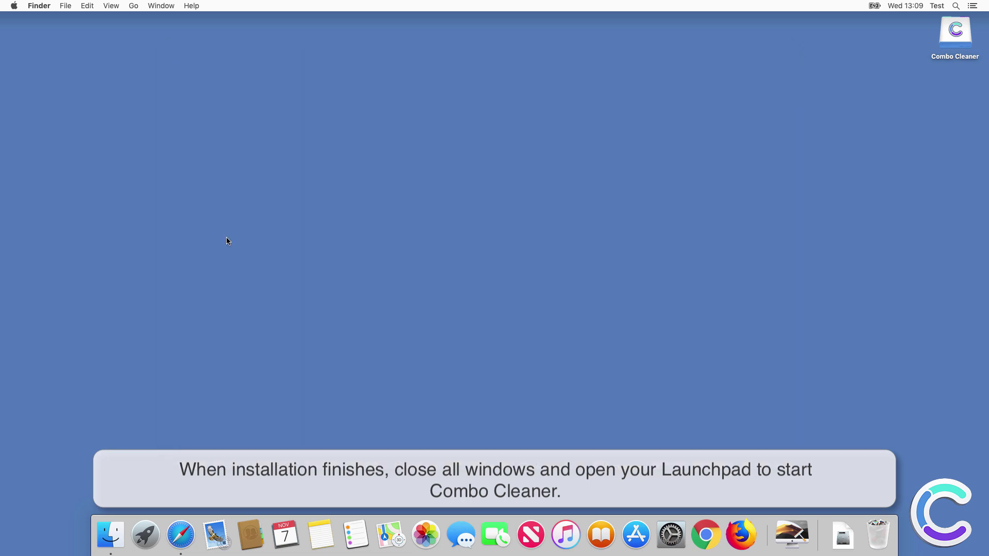
- Launch Combo Cleaner from Launchpad and confirm opening the downloaded app
{"action": "left_click", "coordinate": [146, 536]}
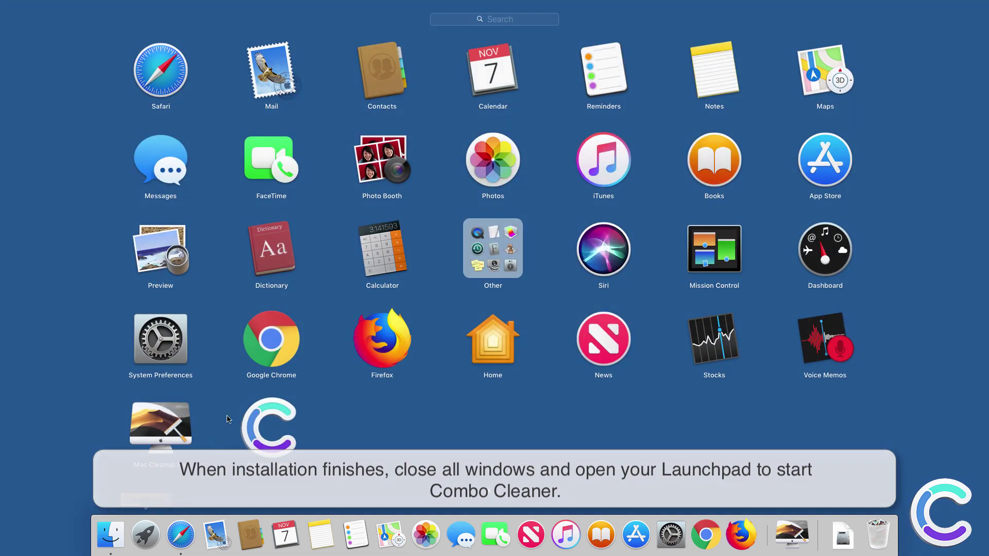
{"action": "left_click", "coordinate": [265, 427]}
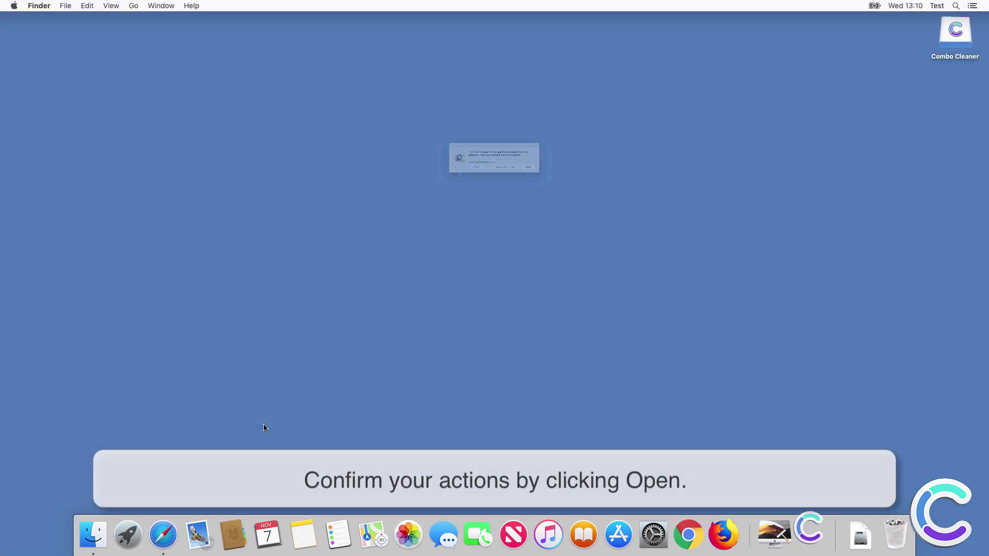
{"action": "left_click", "coordinate": [587, 183]}
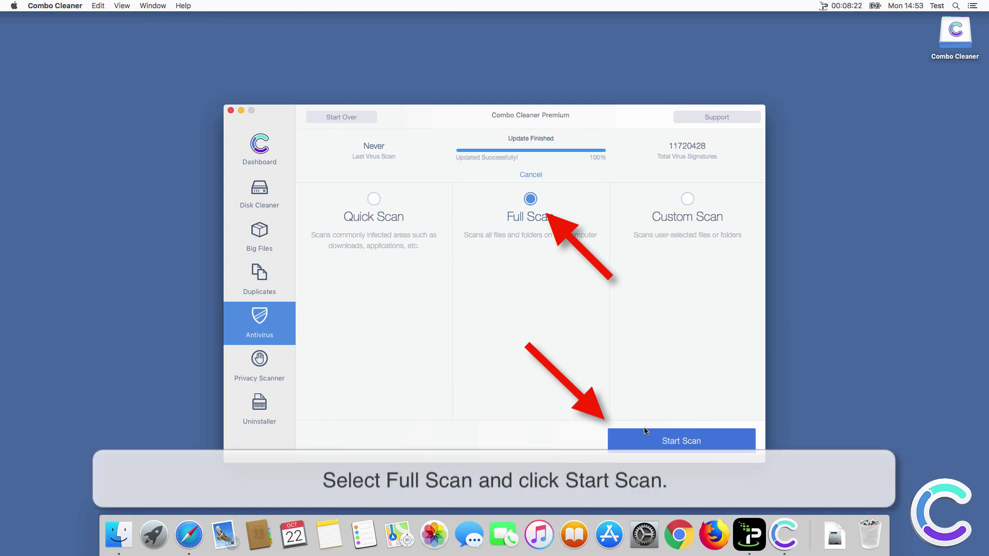
- Scan, remove all 7 Mac Cleanup Pro threats with the admin password, and restart the Mac
{"action": "left_click", "coordinate": [652, 439]}
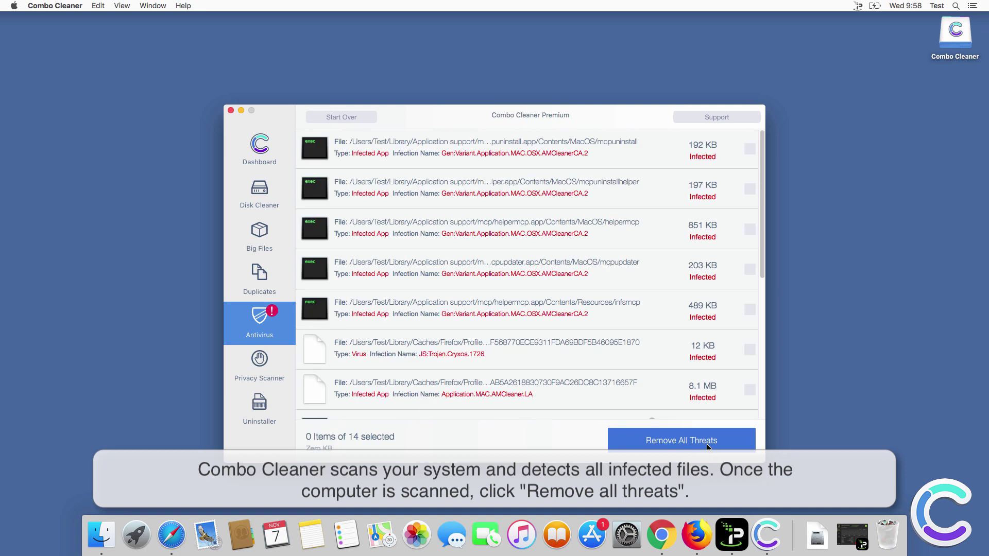
{"action": "left_click", "coordinate": [709, 446]}
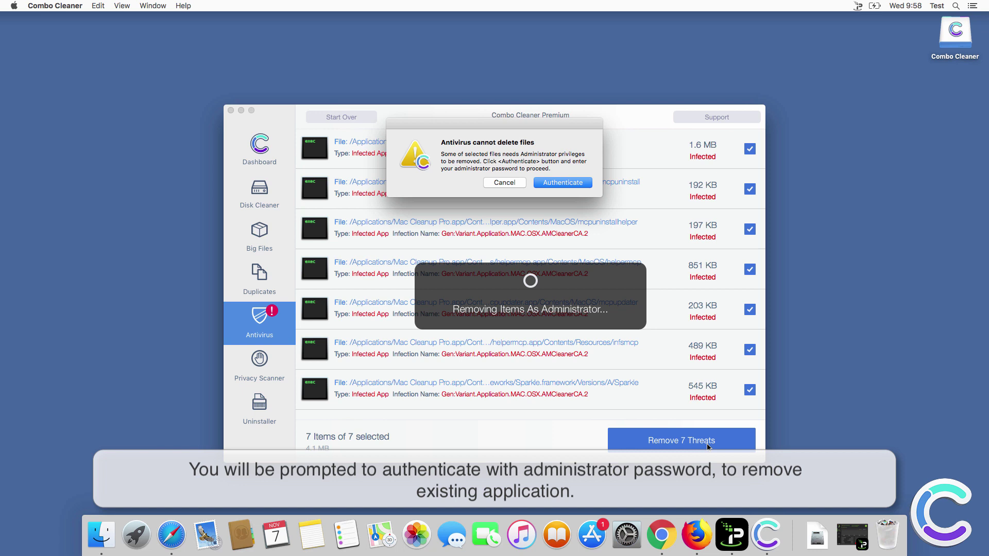
{"action": "left_click", "coordinate": [563, 183]}
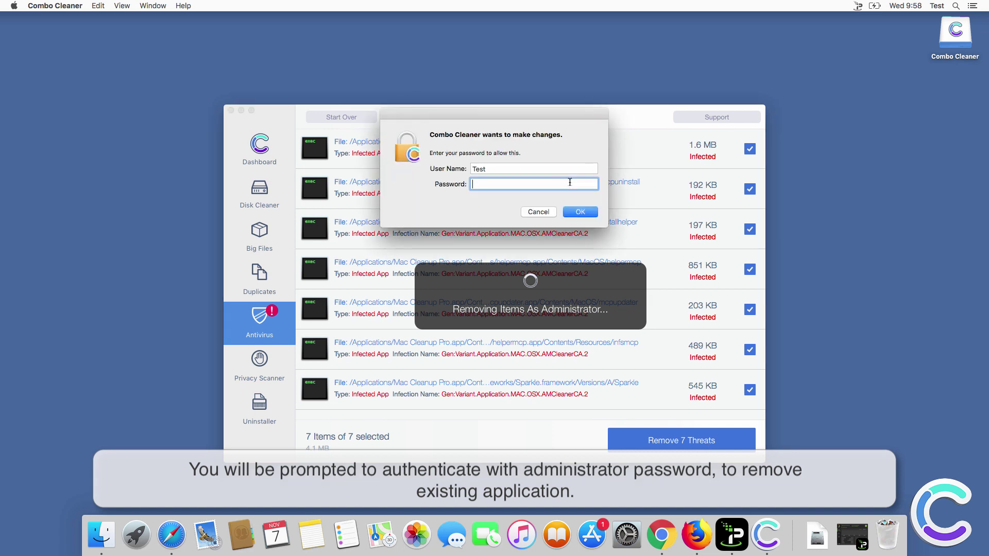
{"action": "type", "text": "••••"}
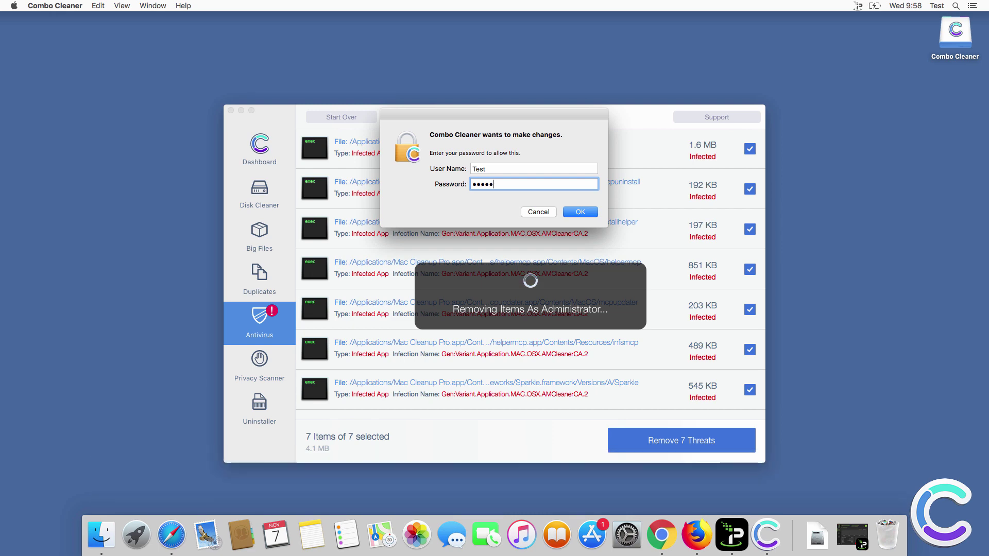
{"action": "key", "text": "Return"}
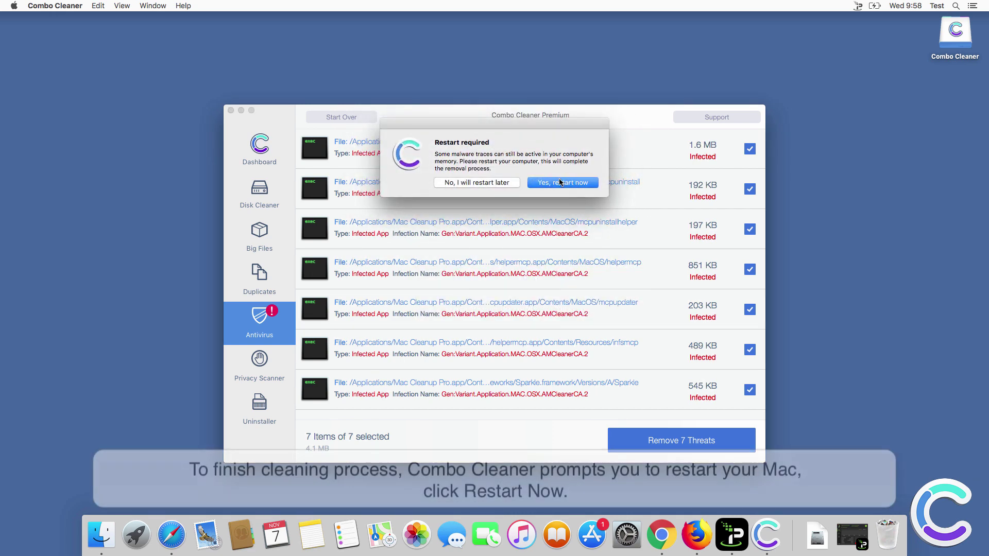
{"action": "left_click", "coordinate": [561, 184]}
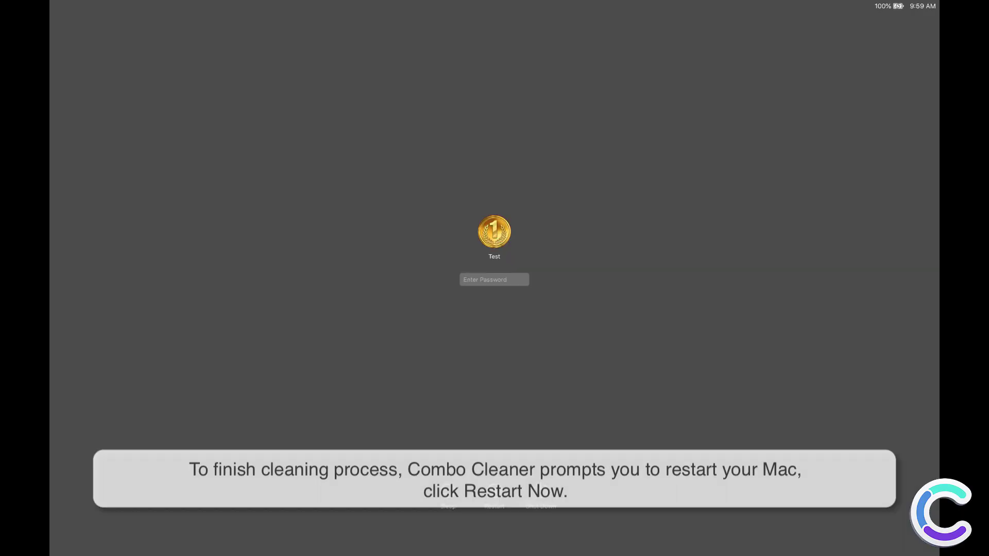
- Log back in, list Applications in detail view and dismiss the damaged Mac Cleanup Pro warning
{"action": "type", "text": "*****"}
{"action": "key", "text": "Return"}
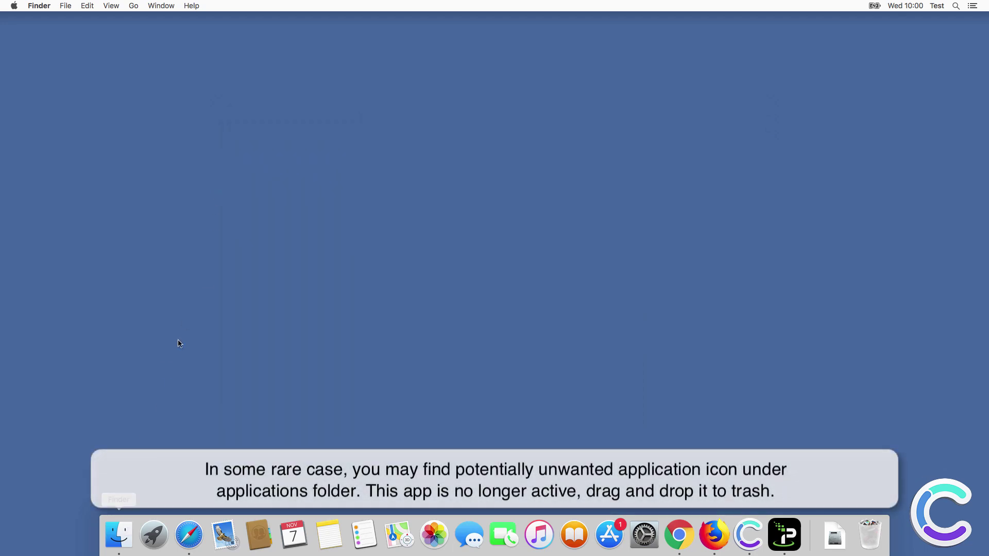
{"action": "left_click", "coordinate": [239, 206]}
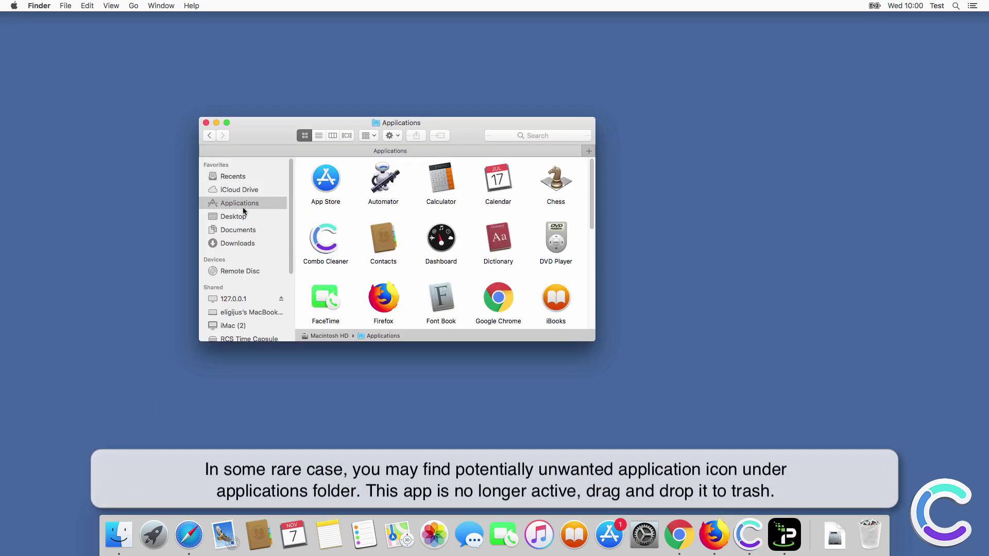
{"action": "left_click", "coordinate": [323, 136]}
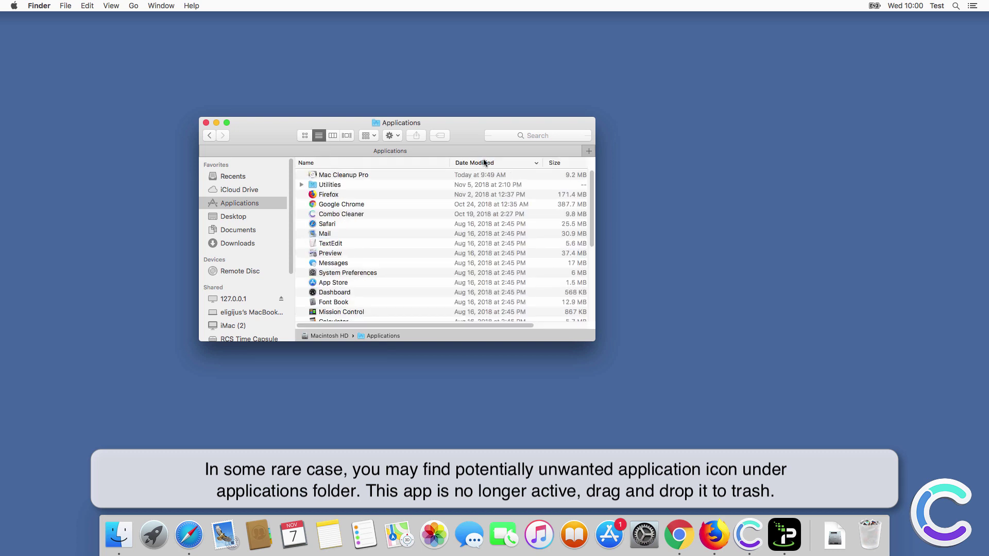
{"action": "left_click", "coordinate": [350, 175]}
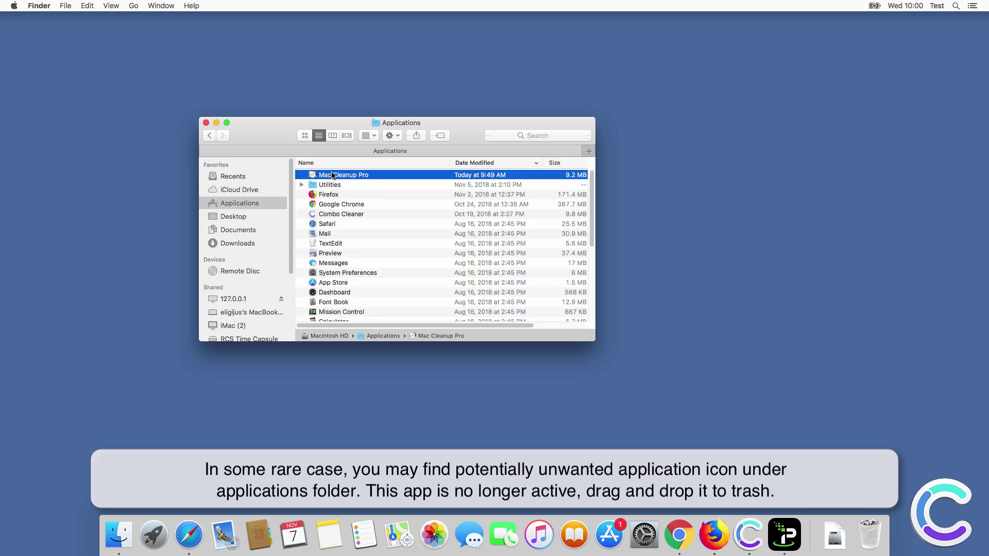
{"action": "double_click", "coordinate": [332, 175]}
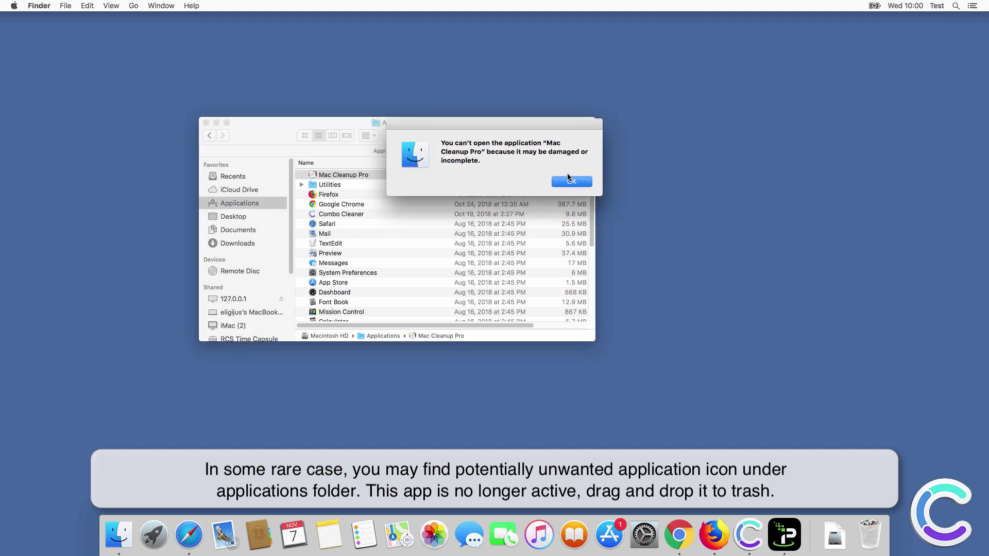
{"action": "left_click", "coordinate": [570, 180]}
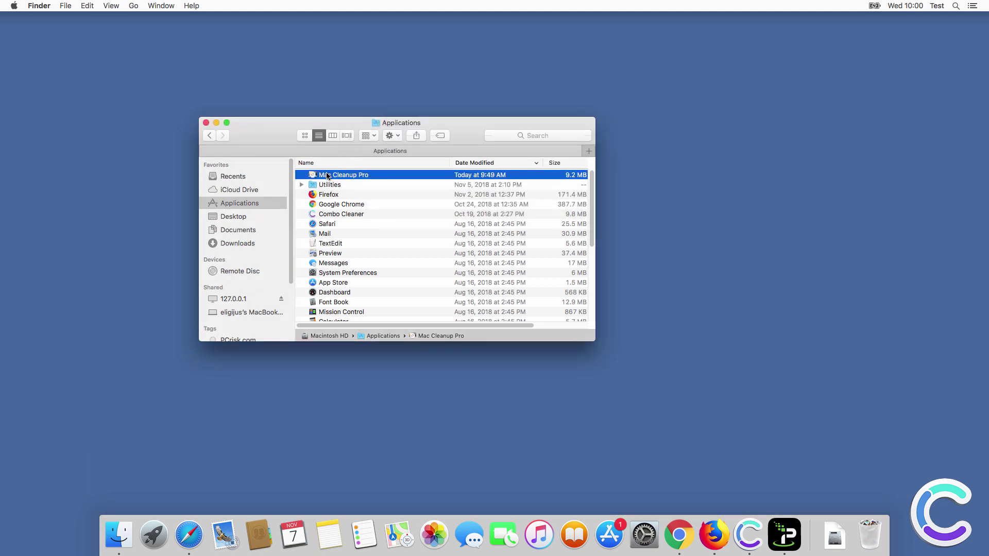
- Drag Mac Cleanup Pro to the Trash with the admin password, then close Applications
{"action": "left_click_drag", "start_coordinate": [327, 176], "coordinate": [870, 536]}
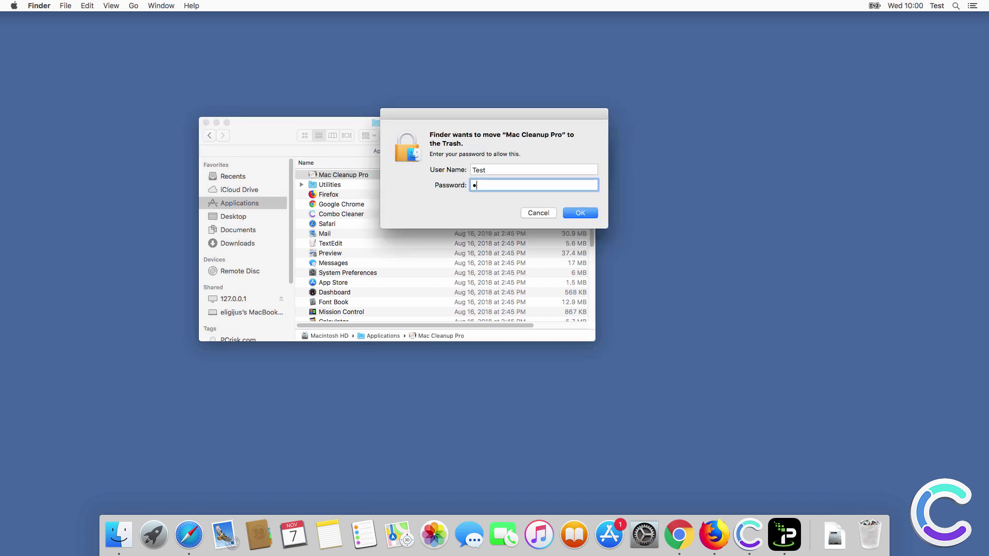
{"action": "type", "text": "t"}
{"action": "key", "text": "Return"}
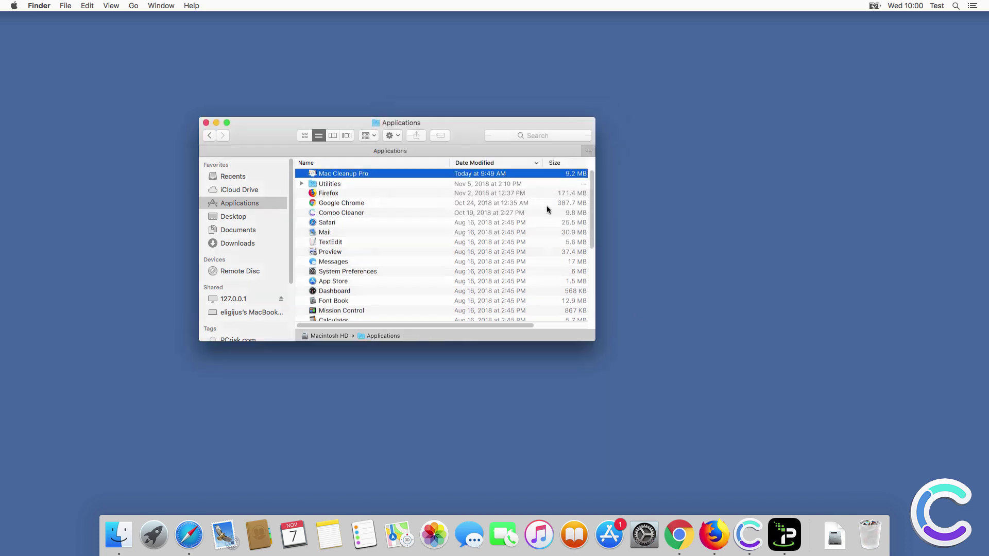
{"action": "left_click", "coordinate": [206, 122]}
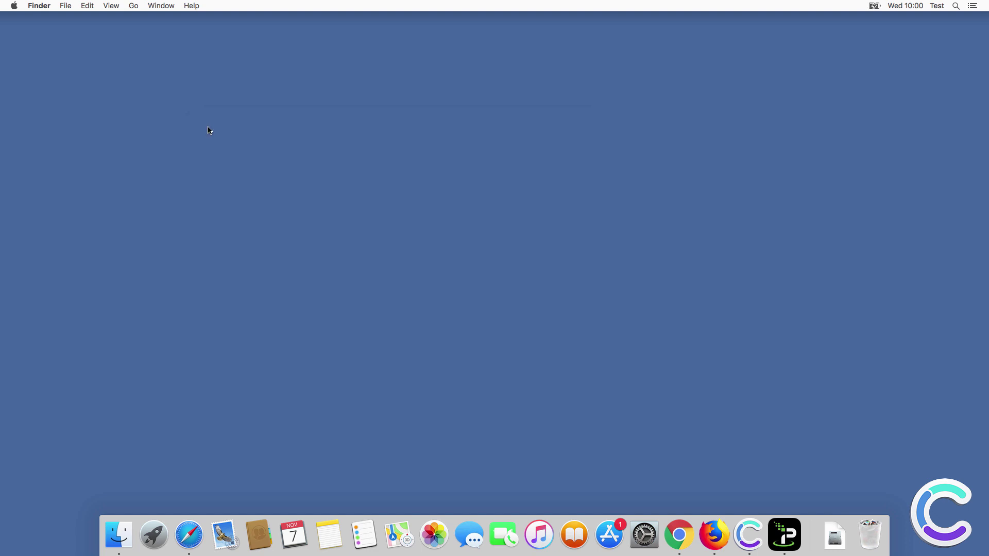